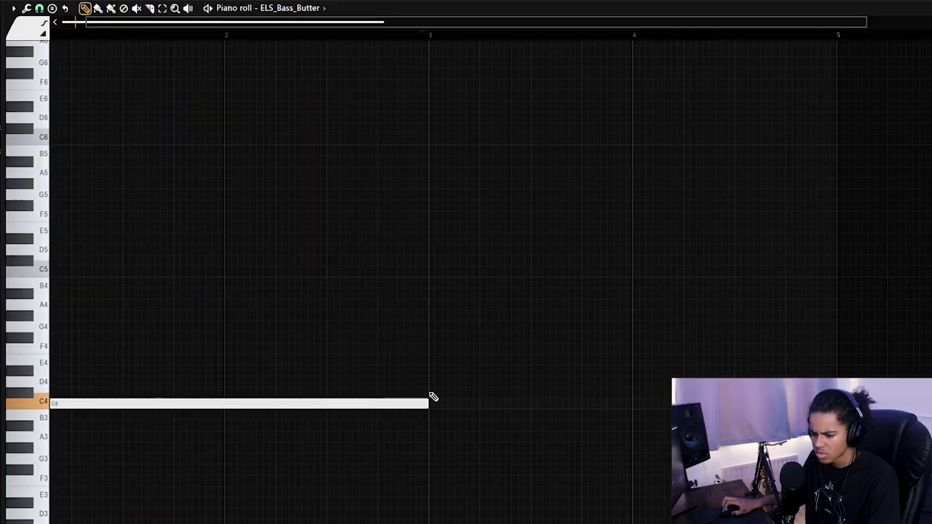
# Continue the bassline with a D4 note at bar 3 and a D#4 note lengthened to end at bar 5
pyautogui.press('space')
pyautogui.scroll(-1, 439, 44)
pyautogui.click(381, 383)
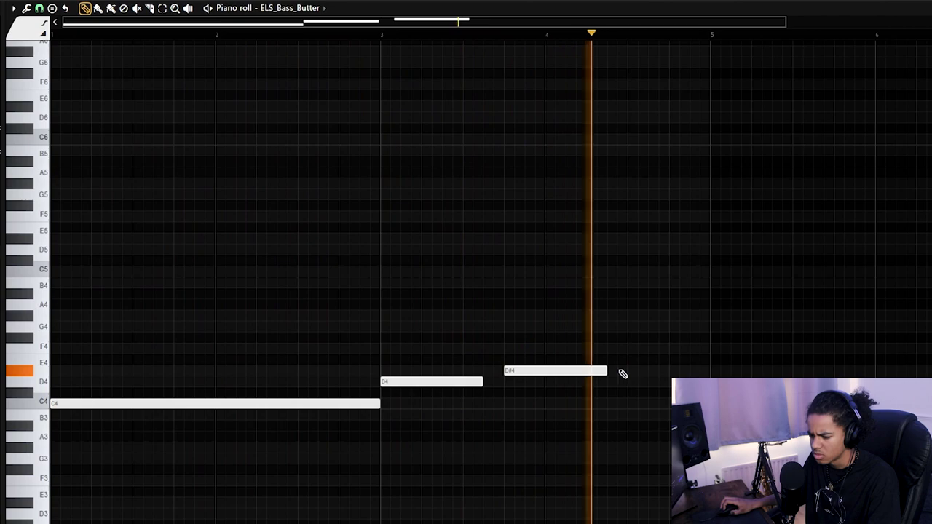
pyautogui.moveTo(605, 372); pyautogui.dragTo(710, 372)
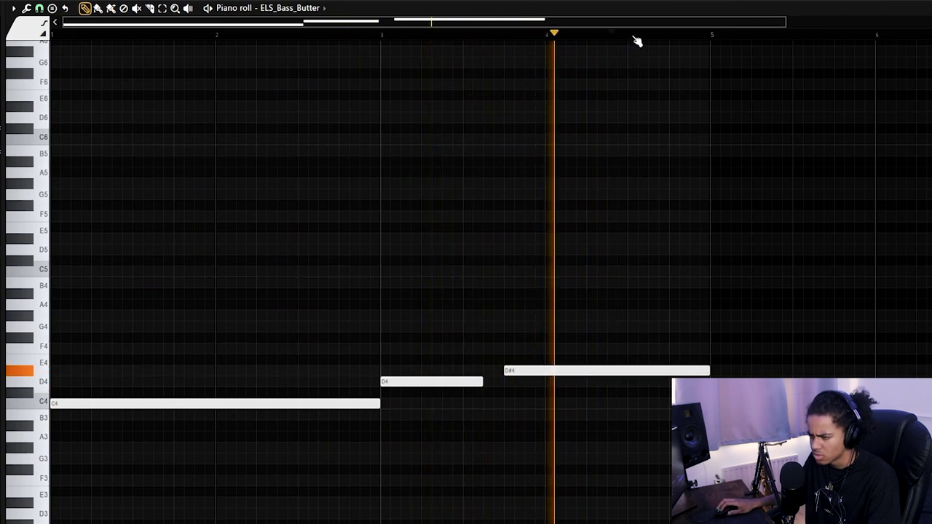
# Add a G#4 bass note at bar 5 and audition the line
pyautogui.scroll(-2, 634, 39)
pyautogui.click(590, 316)
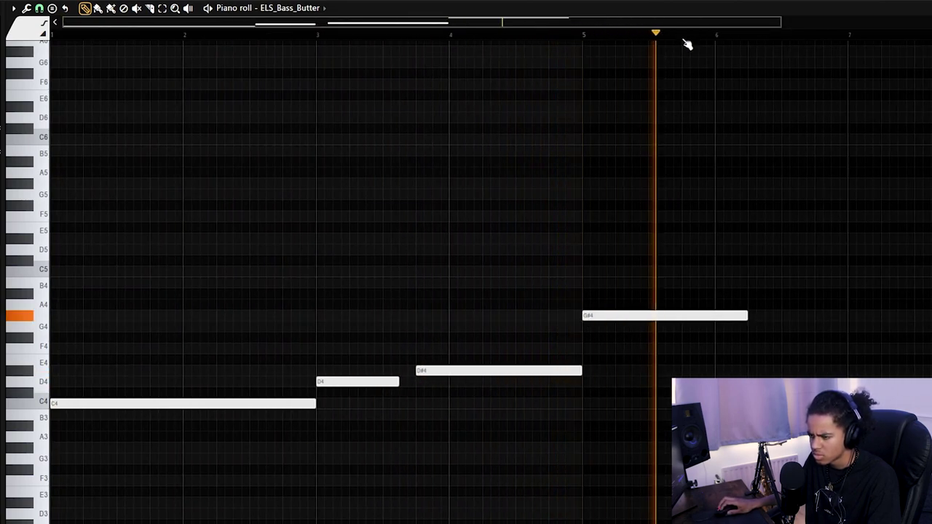
pyautogui.scroll(-2, 685, 44)
pyautogui.press('space')
pyautogui.press('space')
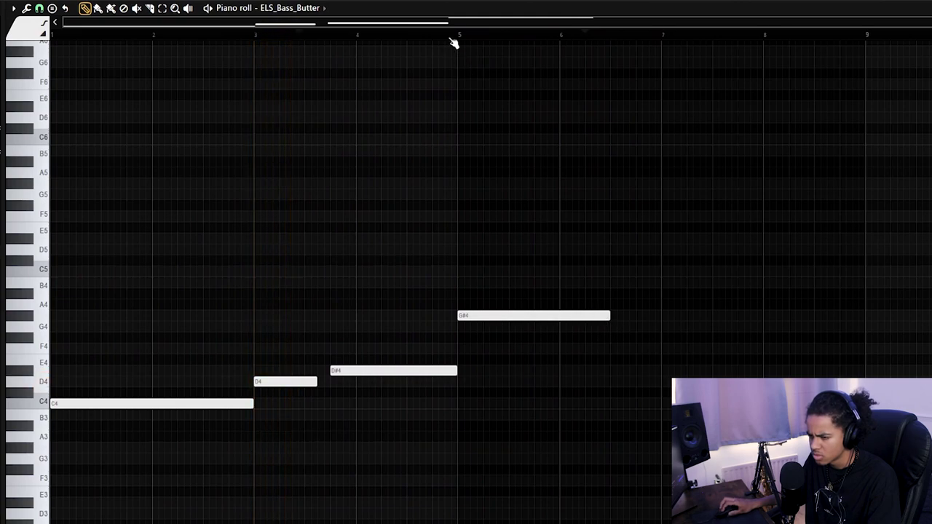
# Add an F note at bar 7 and transpose the whole bassline up one octave
pyautogui.click(554, 305)
pyautogui.rightClick(558, 306)
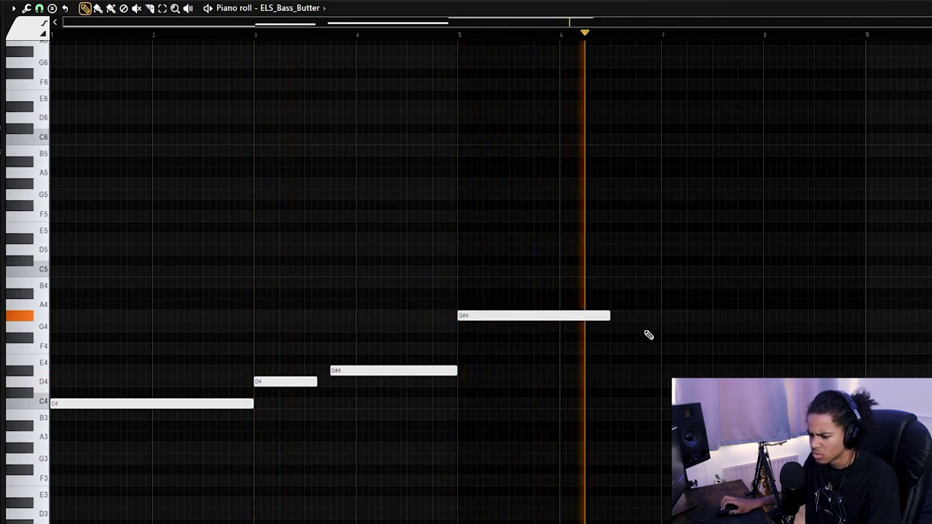
pyautogui.click(662, 327)
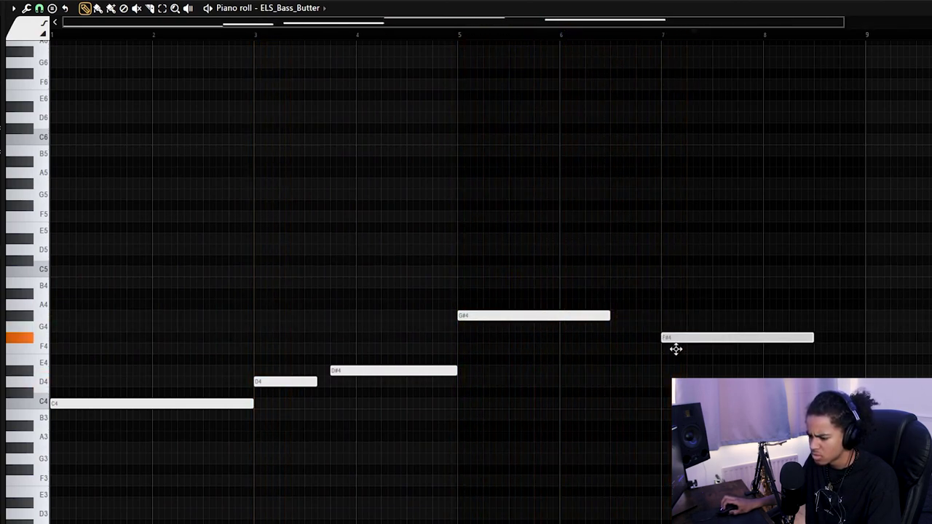
pyautogui.hotkey('ctrl', 'Up')
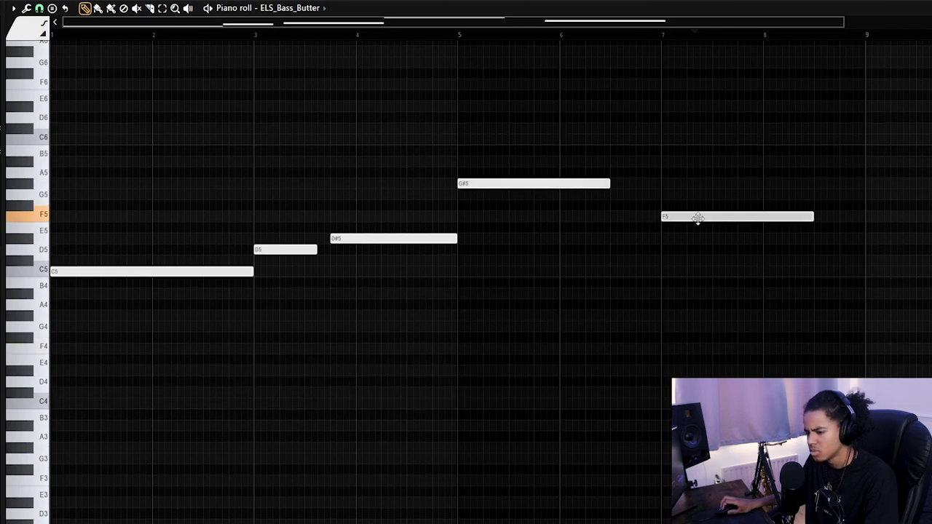
# Extend the bassline with a G5 note midway through bar 8, a C5 from bar 9 to 11, and a C6 at bar 11
pyautogui.scroll(-2, 468, 45)
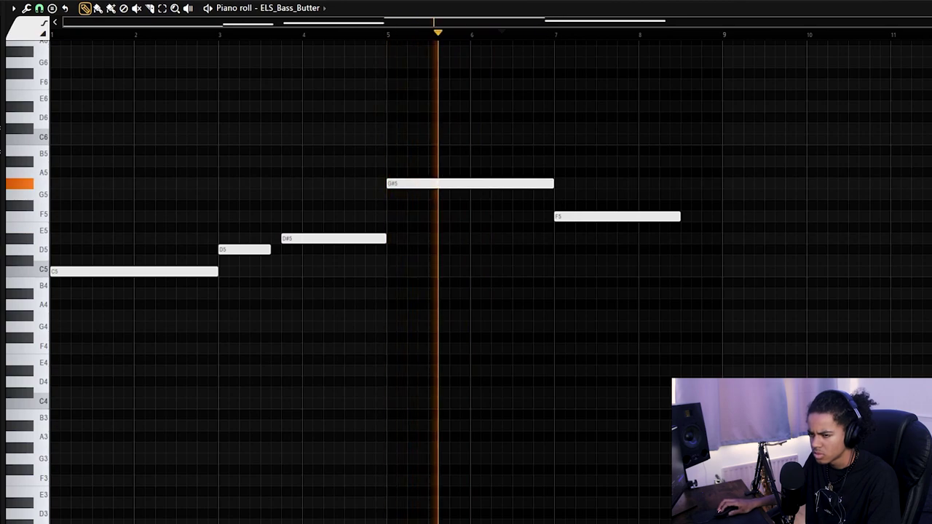
pyautogui.scroll(4, 627, 30)
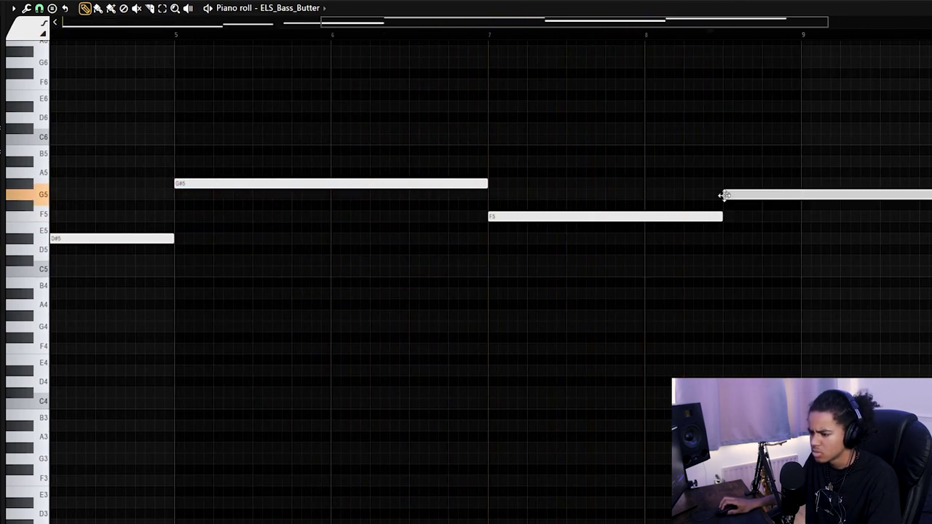
pyautogui.click(807, 255)
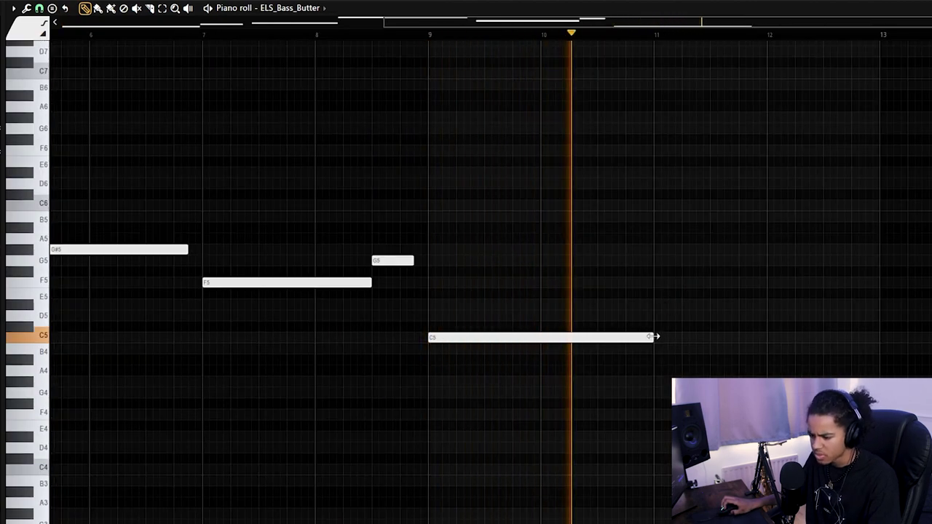
pyautogui.moveTo(654, 243); pyautogui.dragTo(653, 198)
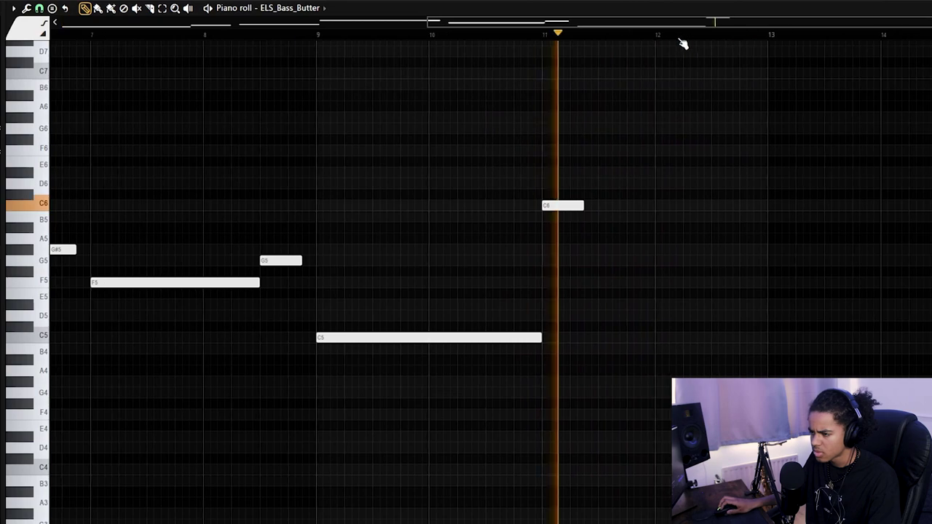
# Add a C5 note just before bar 12 and a G5 midway through bar 12, lengthening the C5 to meet it
pyautogui.scroll(2, 683, 42)
pyautogui.press('space')
pyautogui.click(607, 337)
pyautogui.press('space')
pyautogui.moveTo(662, 337); pyautogui.dragTo(713, 357)
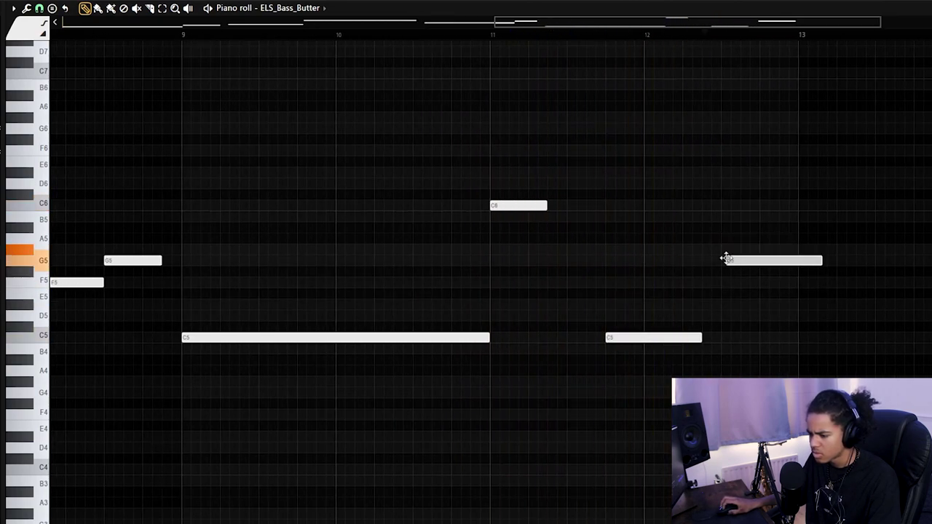
pyautogui.moveTo(702, 335); pyautogui.dragTo(718, 343)
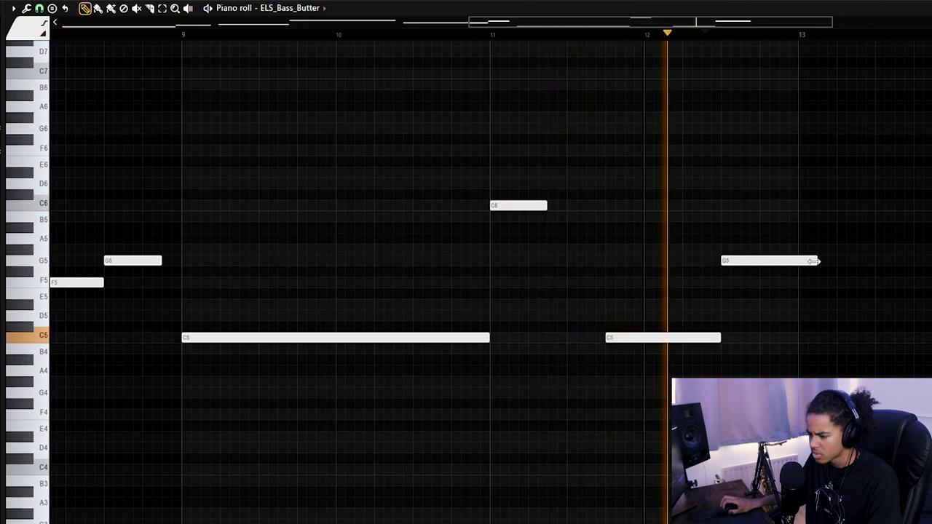
# Place a G#5 bass note at bar 13 and an F5 note at bar 15, adjusting their lengths
pyautogui.click(642, 252)
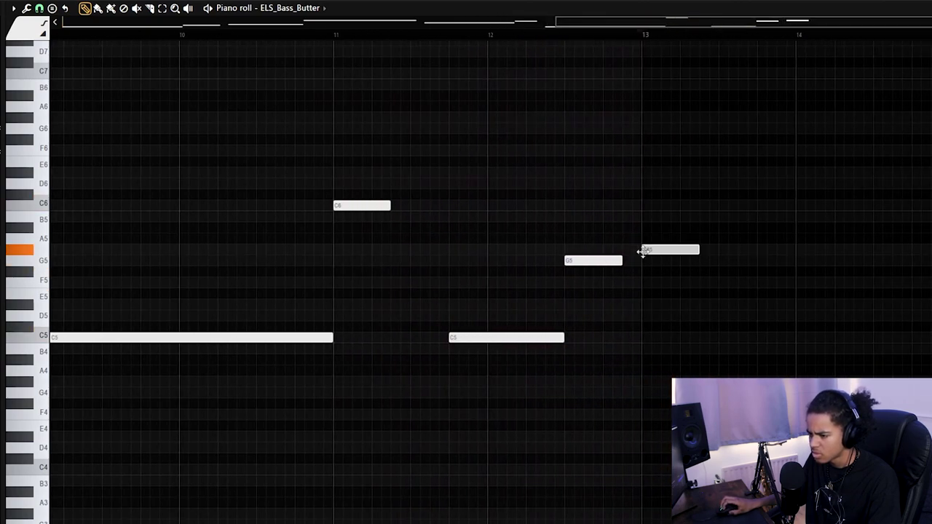
pyautogui.moveTo(694, 250)
pyautogui.mouseDown()
pyautogui.moveTo(562, 251)
pyautogui.moveTo(669, 266)
pyautogui.moveTo(718, 255)
pyautogui.mouseUp()
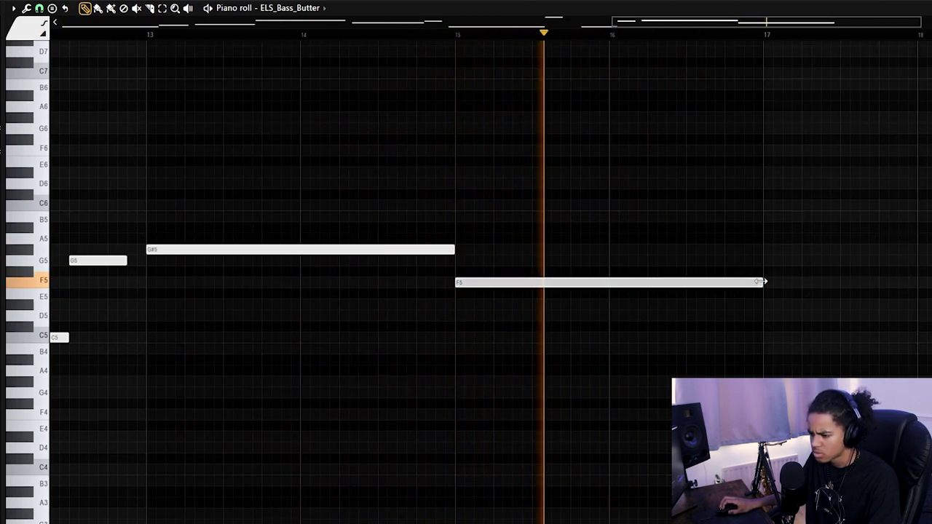
pyautogui.moveTo(653, 291); pyautogui.dragTo(605, 287)
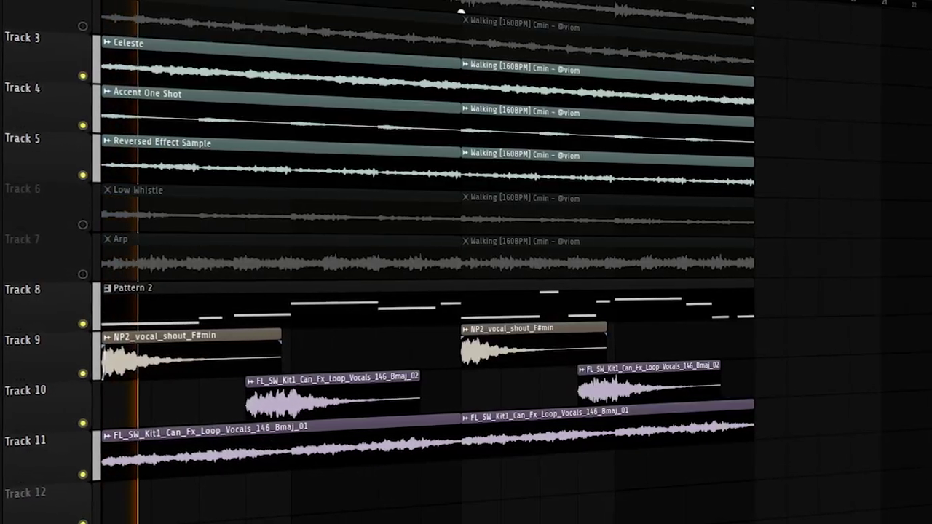
# Balance the vocal levels in the mixer, setting Insert 8 to -1.8 and the FL_SW_Kit1 vocal loop insert to -4.3
pyautogui.scroll(-1, 437, 80)
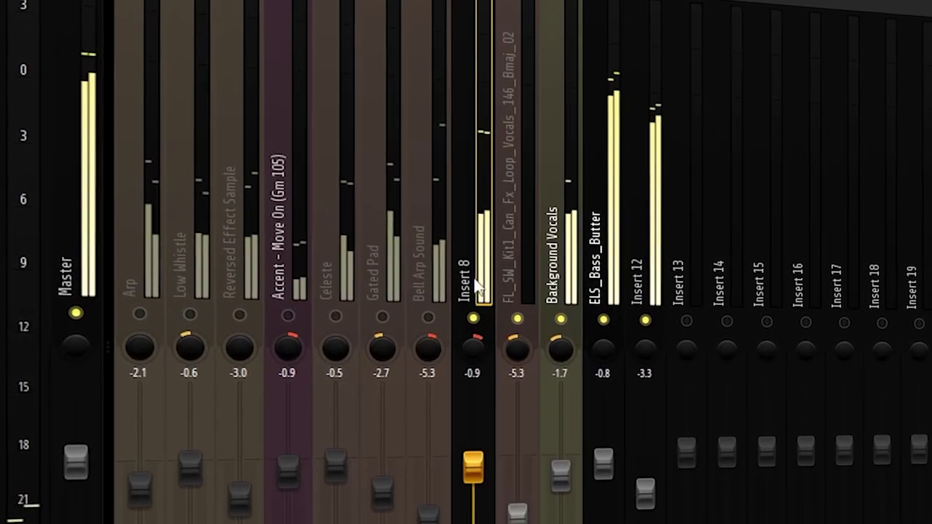
pyautogui.moveTo(474, 467); pyautogui.dragTo(473, 486)
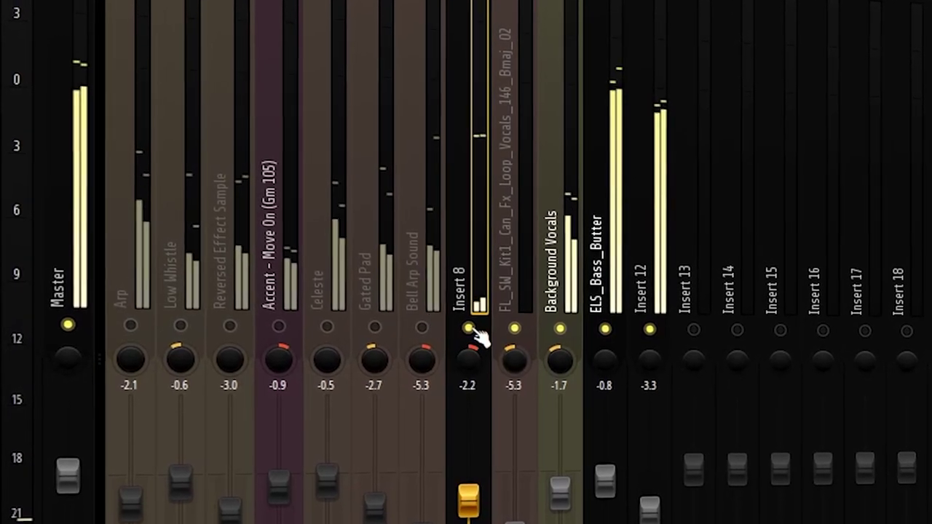
pyautogui.moveTo(514, 522); pyautogui.dragTo(460, 508)
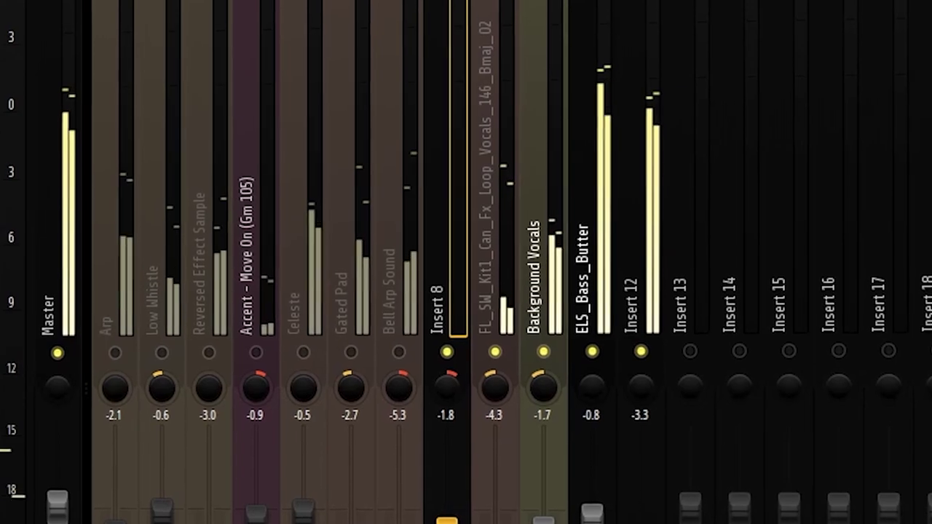
pyautogui.moveTo(433, 517); pyautogui.dragTo(432, 523)
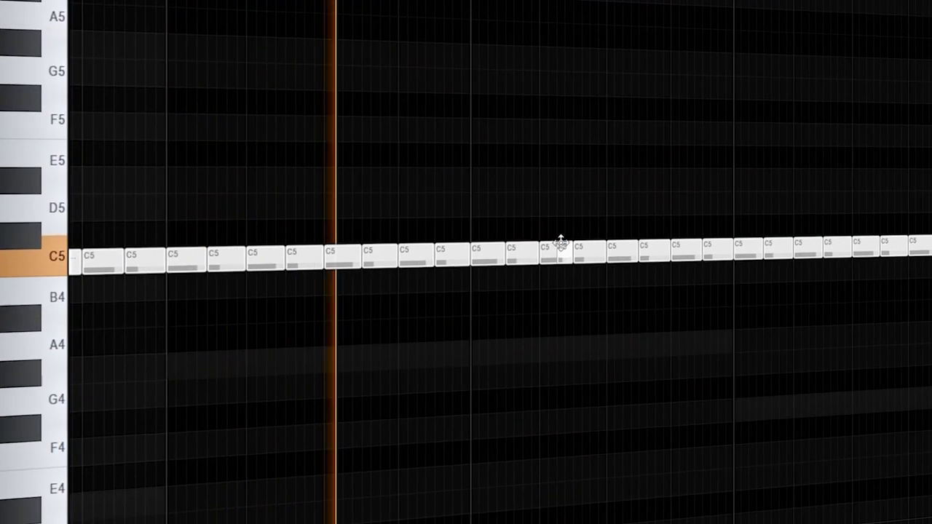
# Edit the C5 hi-hat line and add another A4 hit to the counter hi-hat pattern
pyautogui.moveTo(752, 220); pyautogui.dragTo(783, 260)
pyautogui.moveTo(854, 224); pyautogui.dragTo(806, 255)
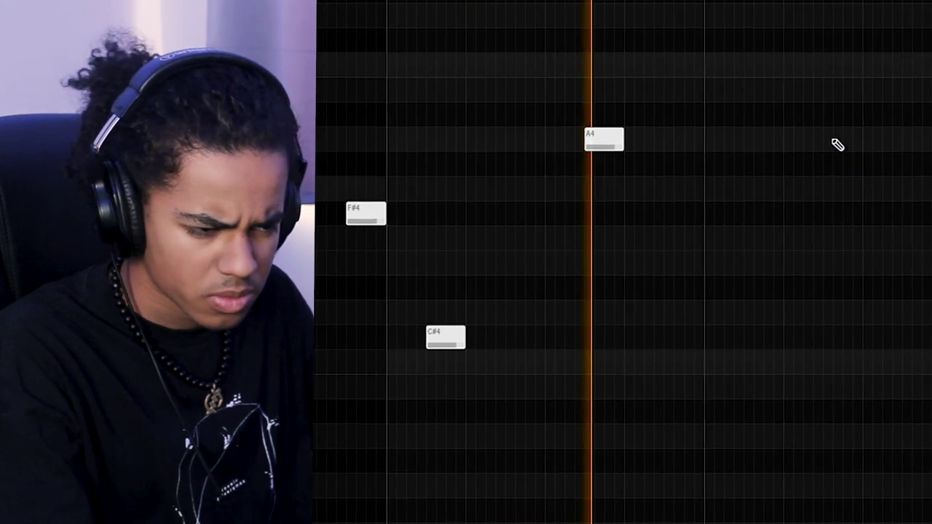
pyautogui.click(758, 140)
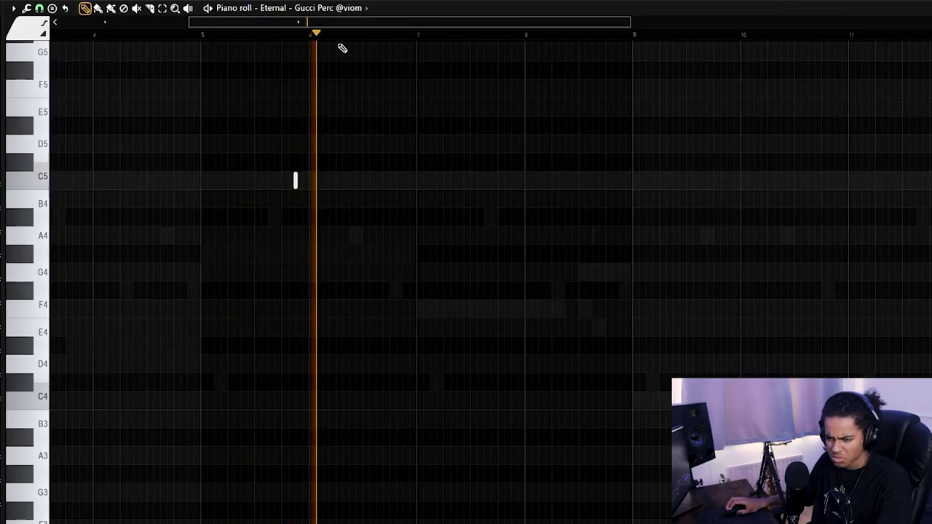
# Change the note snapping for the Gucci Perc pattern and add C5 percussion hits, including ones shortly after bars 10 and 12
pyautogui.scroll(-4, 344, 51)
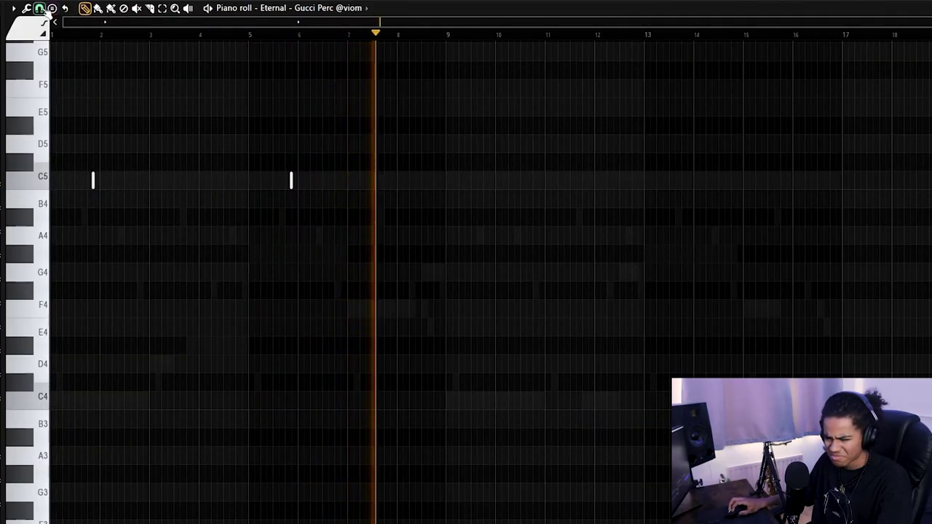
pyautogui.click(40, 8)
pyautogui.click(56, 186)
pyautogui.scroll(4, 389, 37)
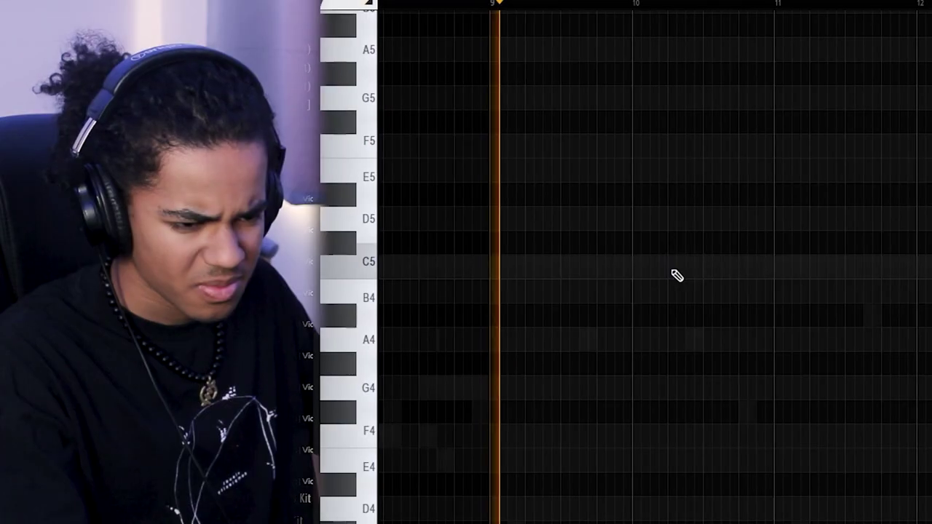
pyautogui.click(274, 181)
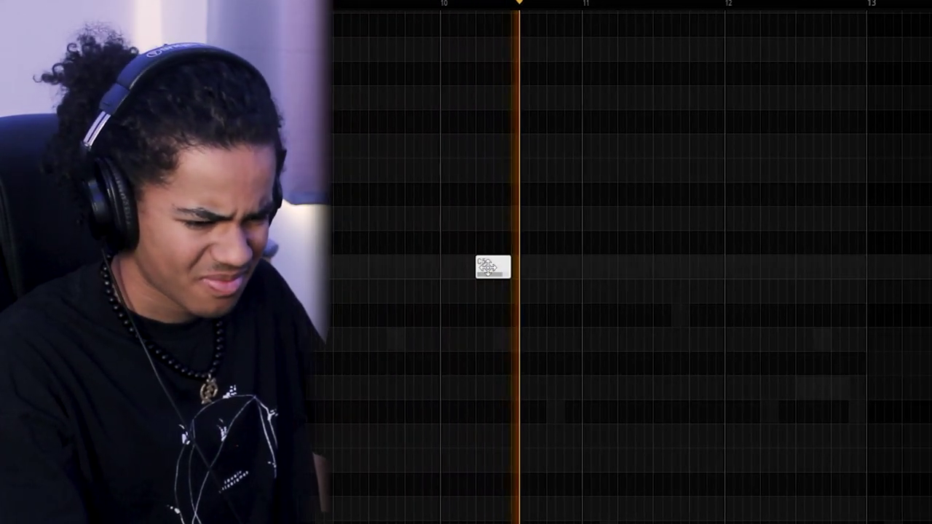
pyautogui.click(615, 268)
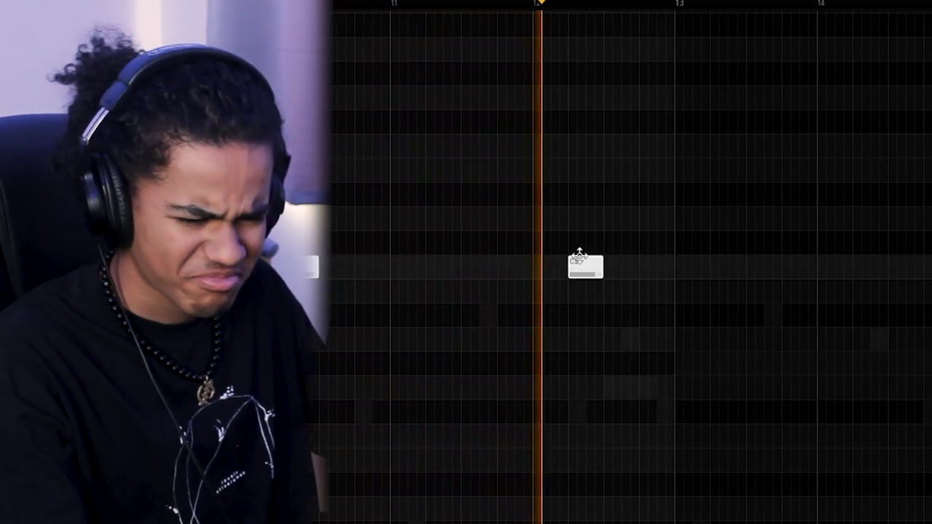
pyautogui.click(621, 267)
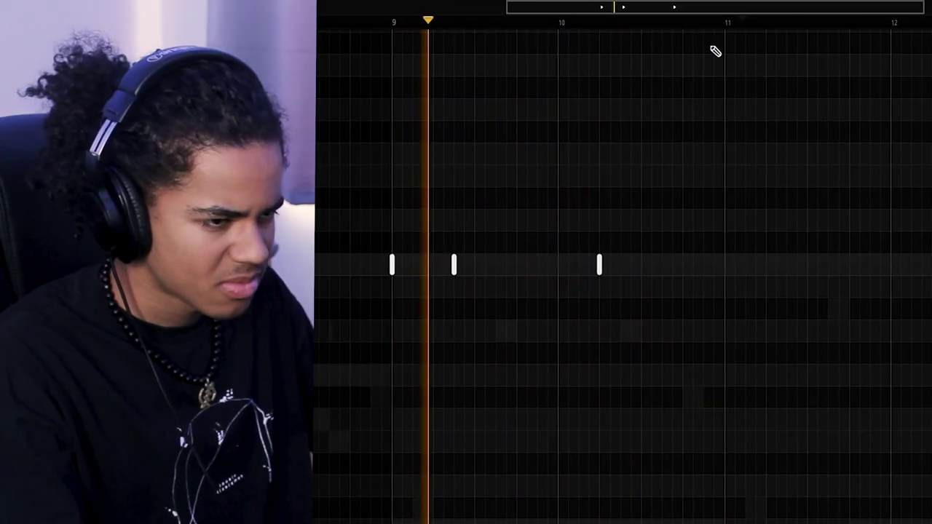
# Continue the C5 drum pattern with syncopated hits from bar 12 to about bar 14, including the downbeat of bar 13
pyautogui.scroll(3, 714, 145)
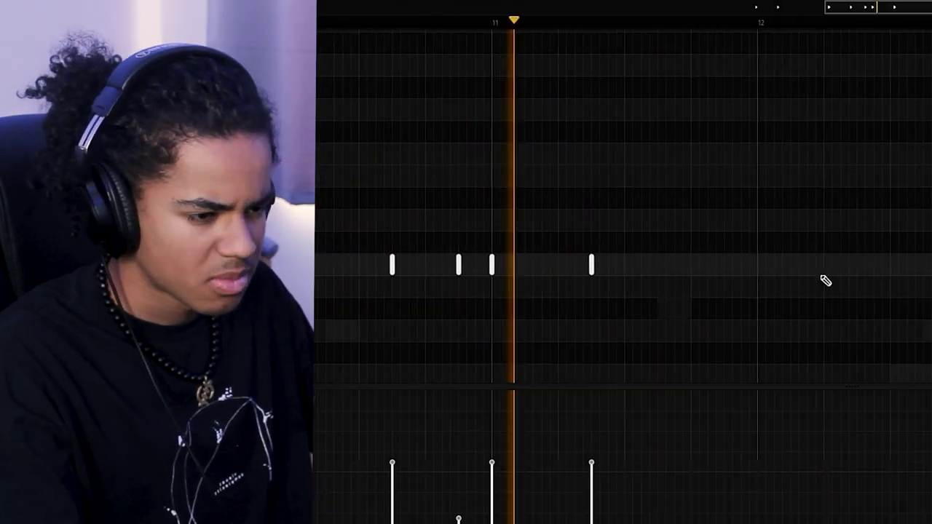
pyautogui.click(789, 265)
pyautogui.click(832, 266)
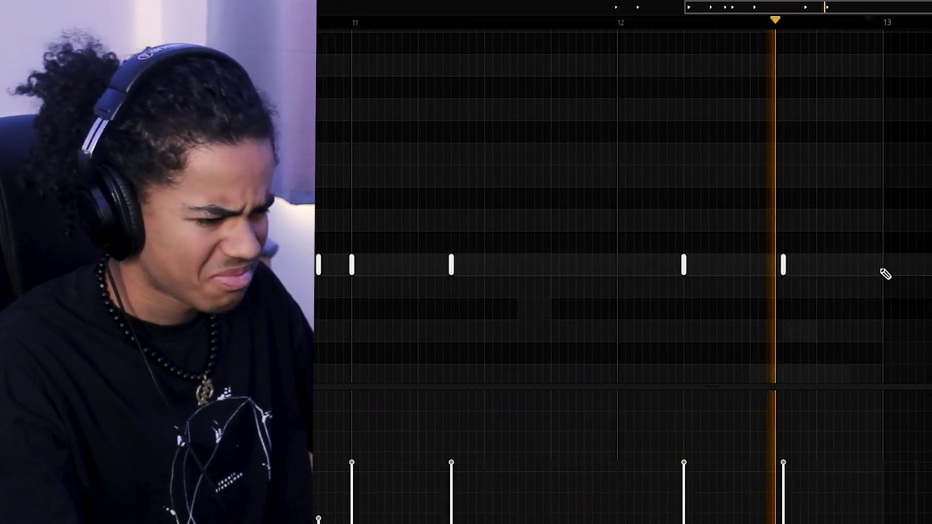
pyautogui.click(880, 268)
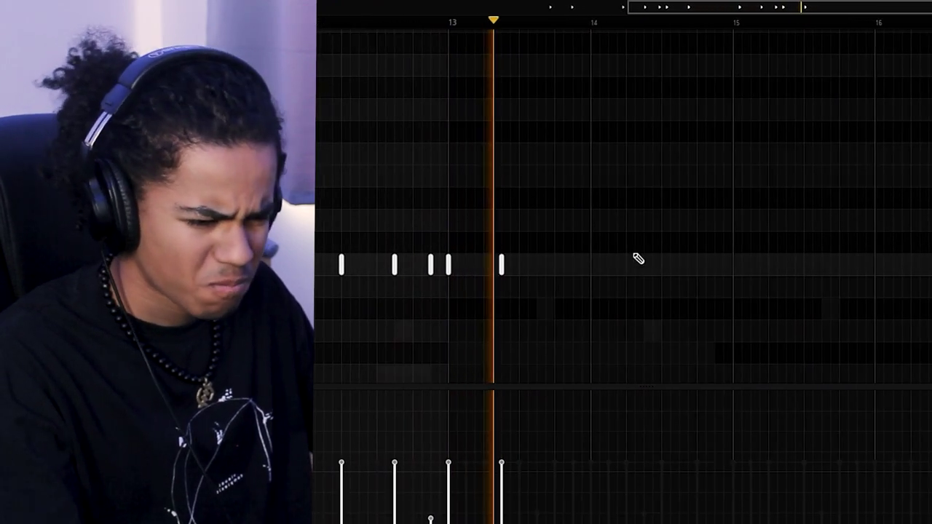
pyautogui.click(566, 267)
pyautogui.click(606, 265)
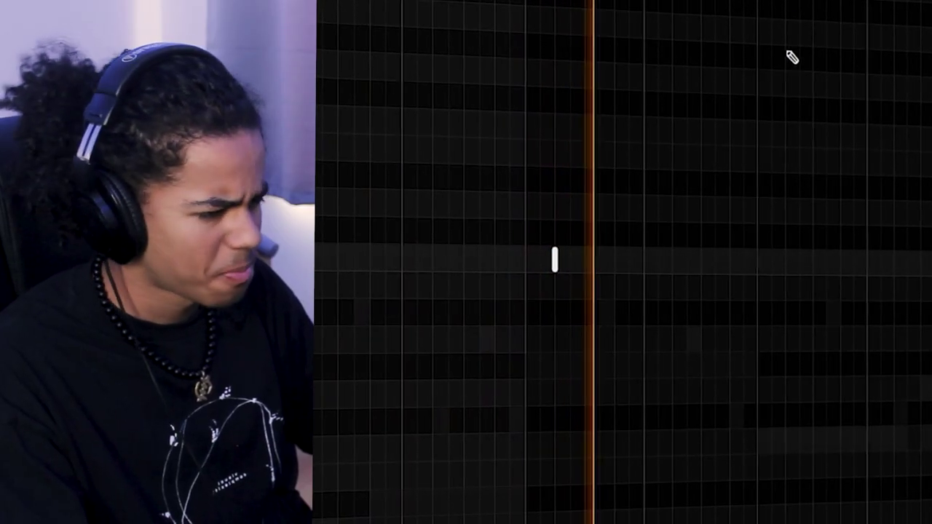
# Lower the pitch of the selected three-note E4 hi-hat roll just before bar 11
pyautogui.scroll(3, 803, 7)
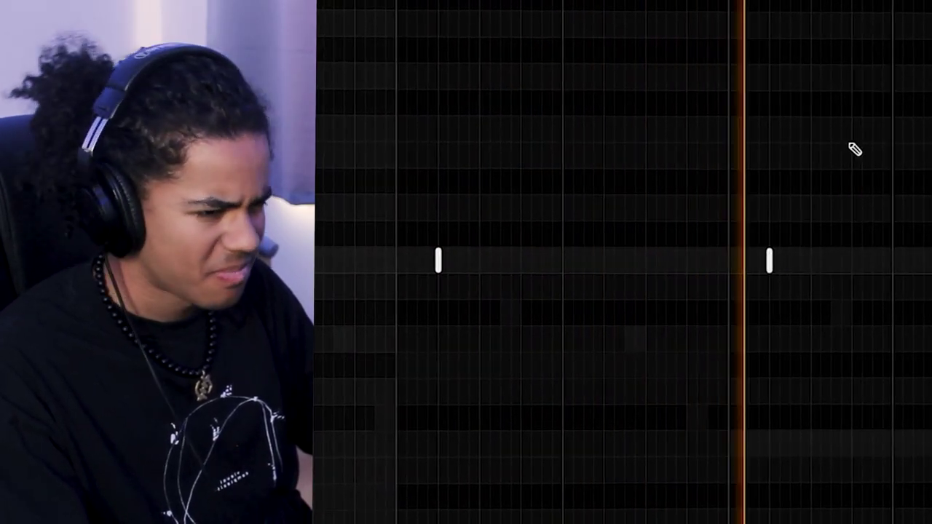
pyautogui.scroll(-3, 808, 9)
pyautogui.moveTo(795, 169); pyautogui.dragTo(314, 377)
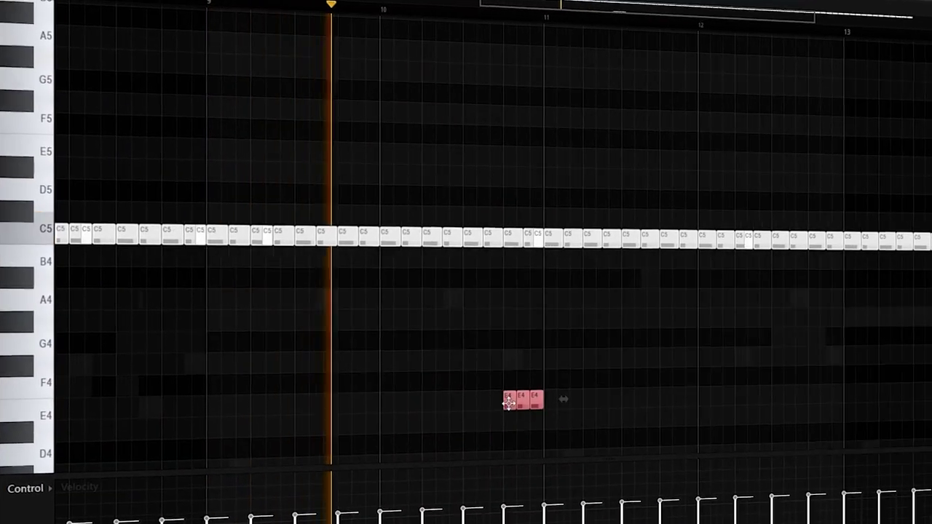
pyautogui.moveTo(509, 403)
pyautogui.mouseDown()
pyautogui.moveTo(505, 391)
pyautogui.moveTo(505, 424)
pyautogui.mouseUp()
pyautogui.keyDown('ctrl'); pyautogui.click(572, 312); pyautogui.keyUp('ctrl')
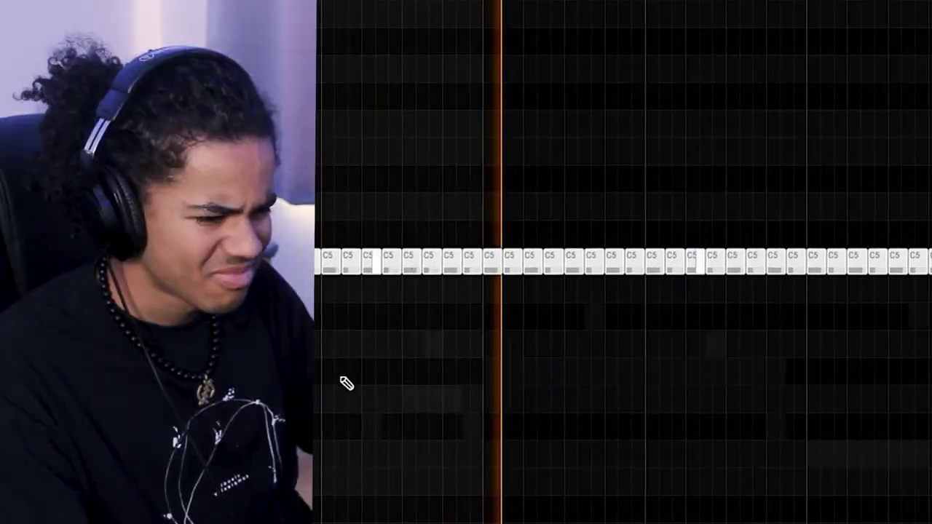
pyautogui.moveTo(700, 448); pyautogui.dragTo(683, 416)
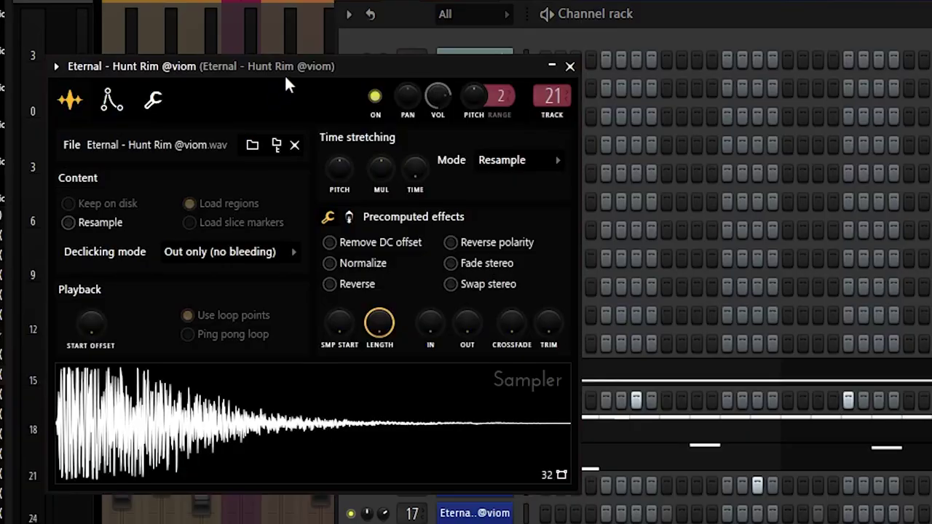
# Move the Eternal - Hunt Rim sampler window aside
pyautogui.moveTo(286, 80); pyautogui.dragTo(417, 63)
pyautogui.click(273, 76)
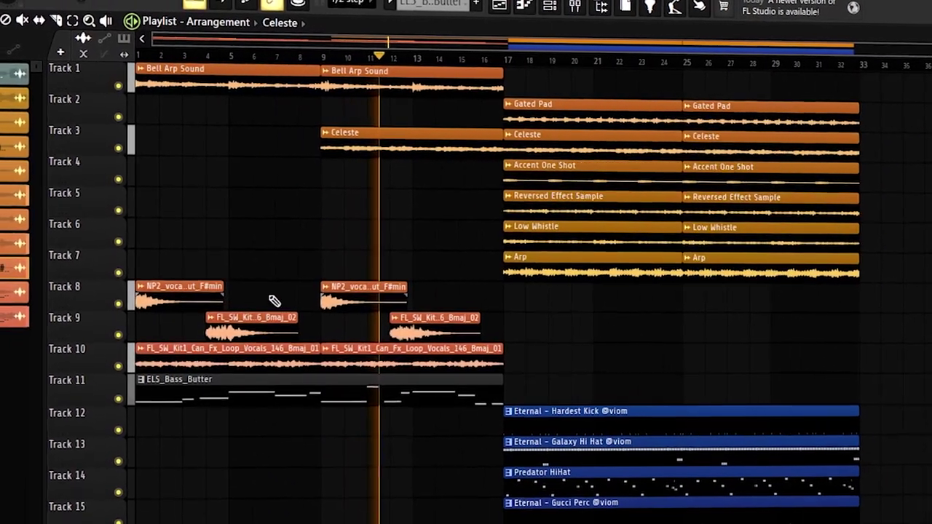
# Delete the first FL_SW_Kit Bmaj_02 vocal clip on Track 9 and duplicate the Bell Arp Sound clips to start at bar 17
pyautogui.rightClick(276, 320)
pyautogui.moveTo(479, 82); pyautogui.dragTo(204, 87)
pyautogui.hotkey('ctrl', 'b')
pyautogui.keyDown('ctrl'); pyautogui.click(641, 267); pyautogui.keyUp('ctrl')
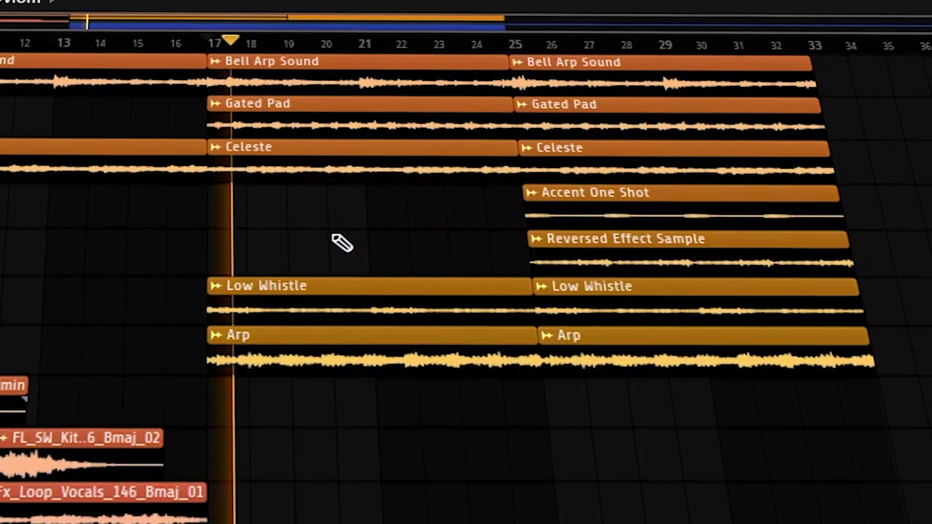
pyautogui.scroll(-2, 295, 238)
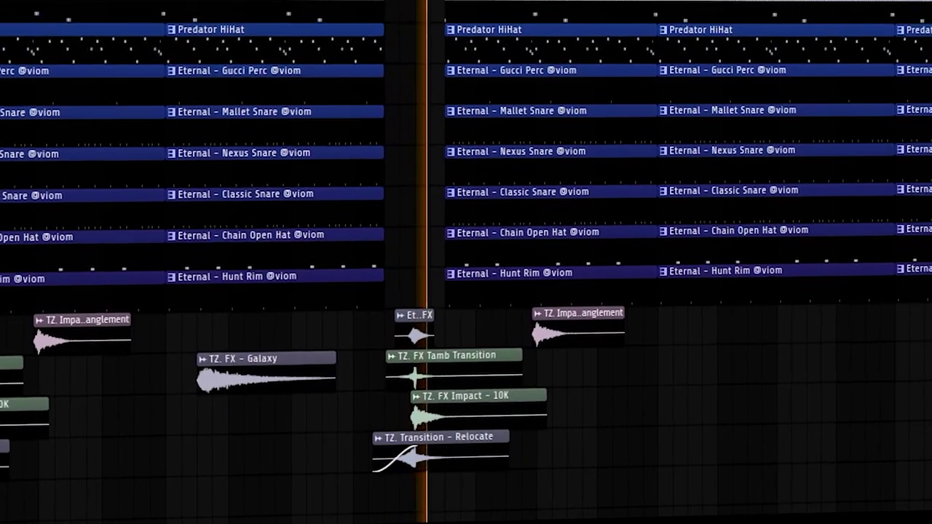
pyautogui.scroll(-3, 466, 262)
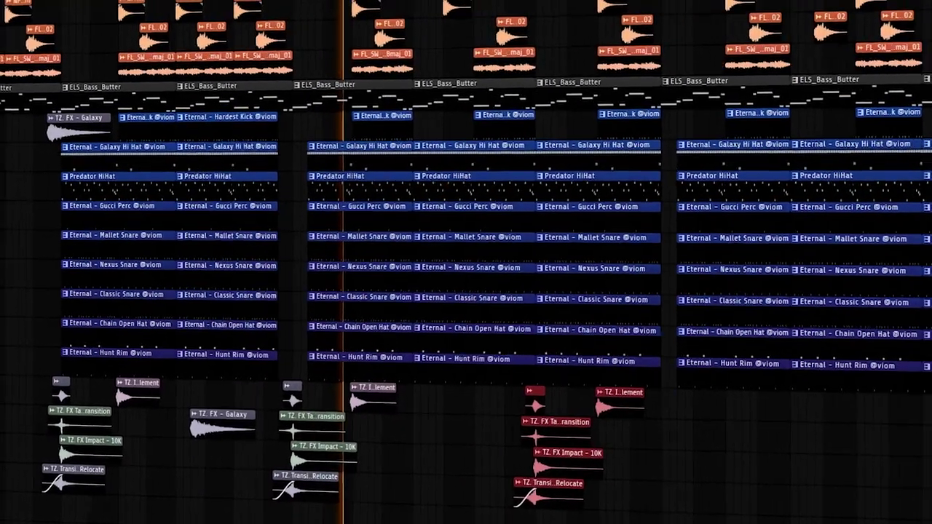
pyautogui.scroll(4, 561, 64)
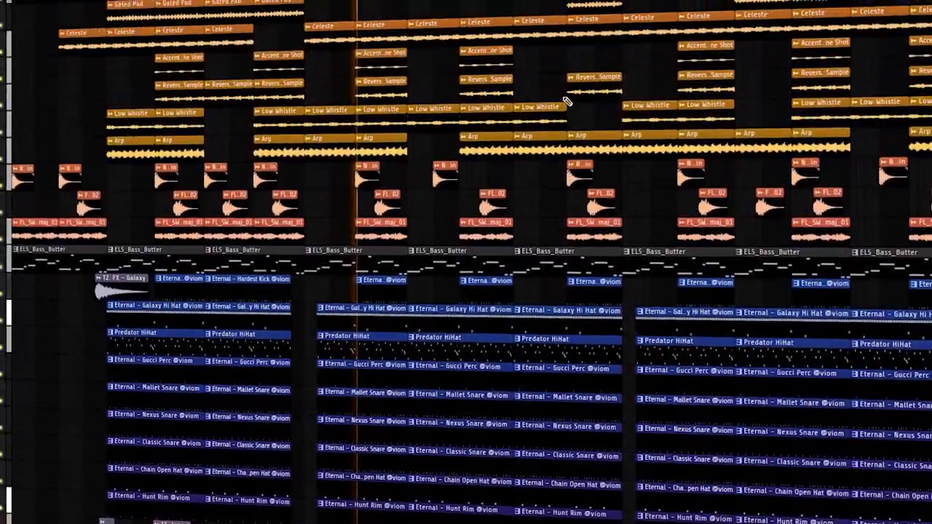